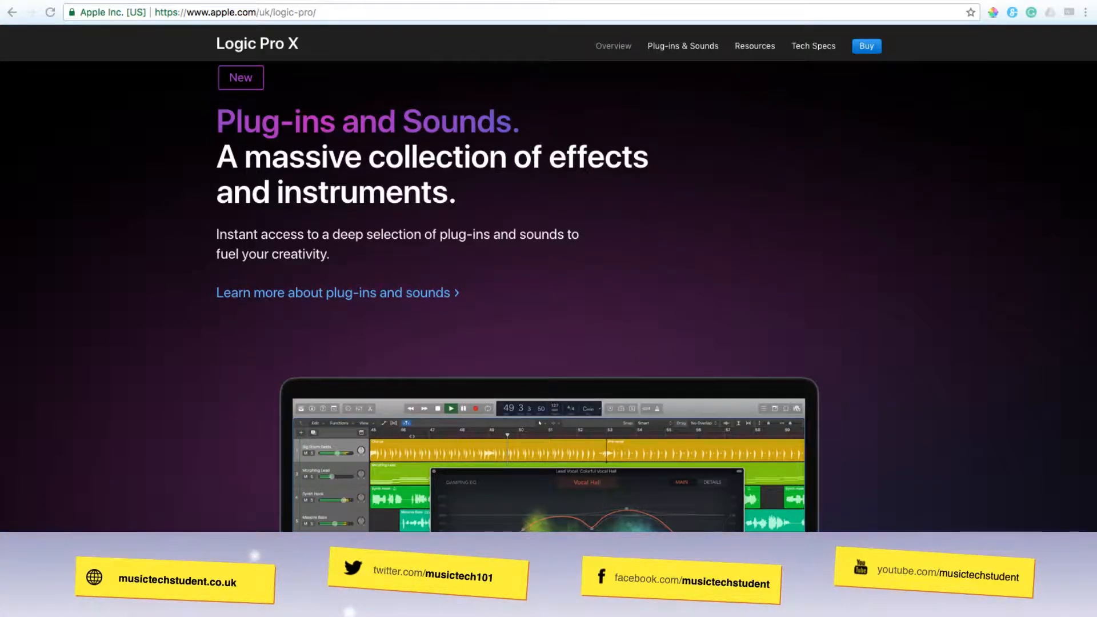
# Look through the Logic Pro X product page past the plug-ins, Patches and loops sections to the large audio-editing display.
pyautogui.scroll(-15, 548, 286)
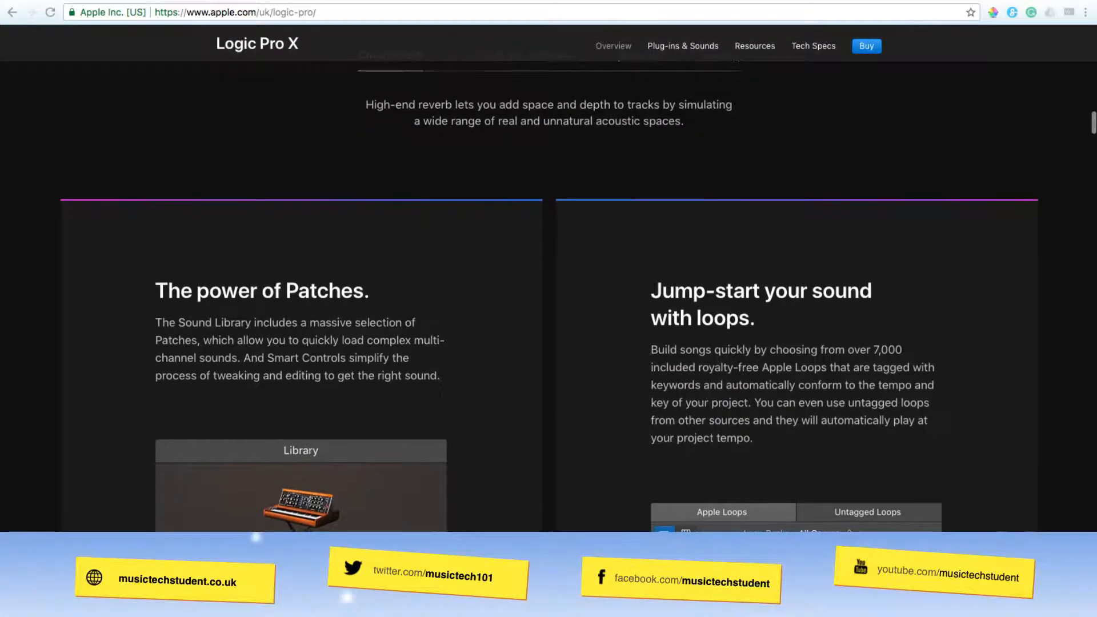
pyautogui.scroll(-4, 548, 285)
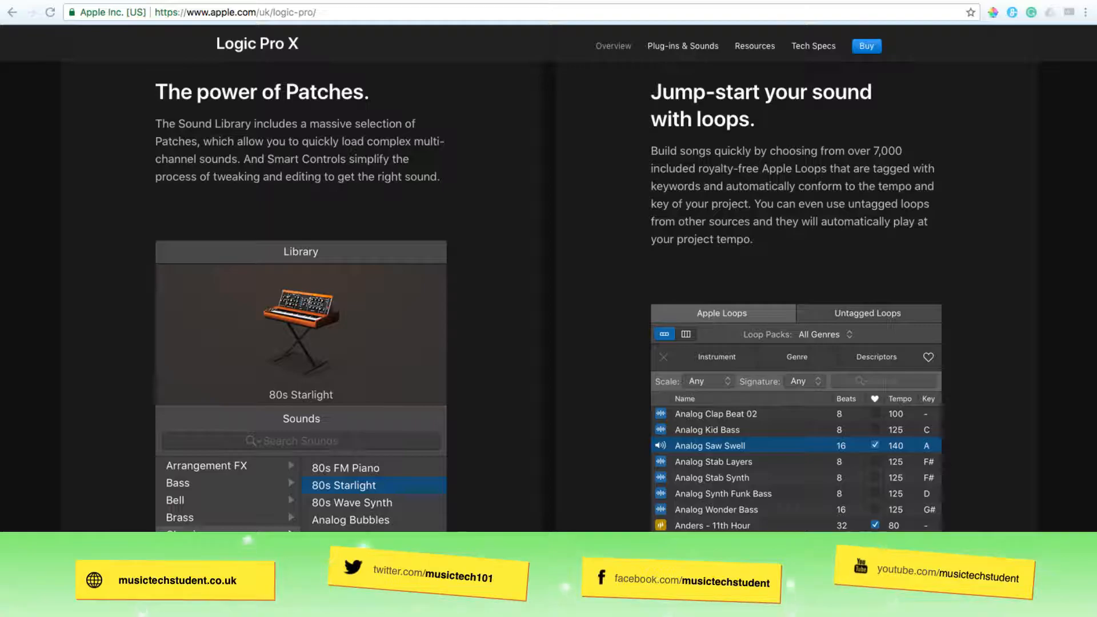
pyautogui.scroll(-15, 548, 286)
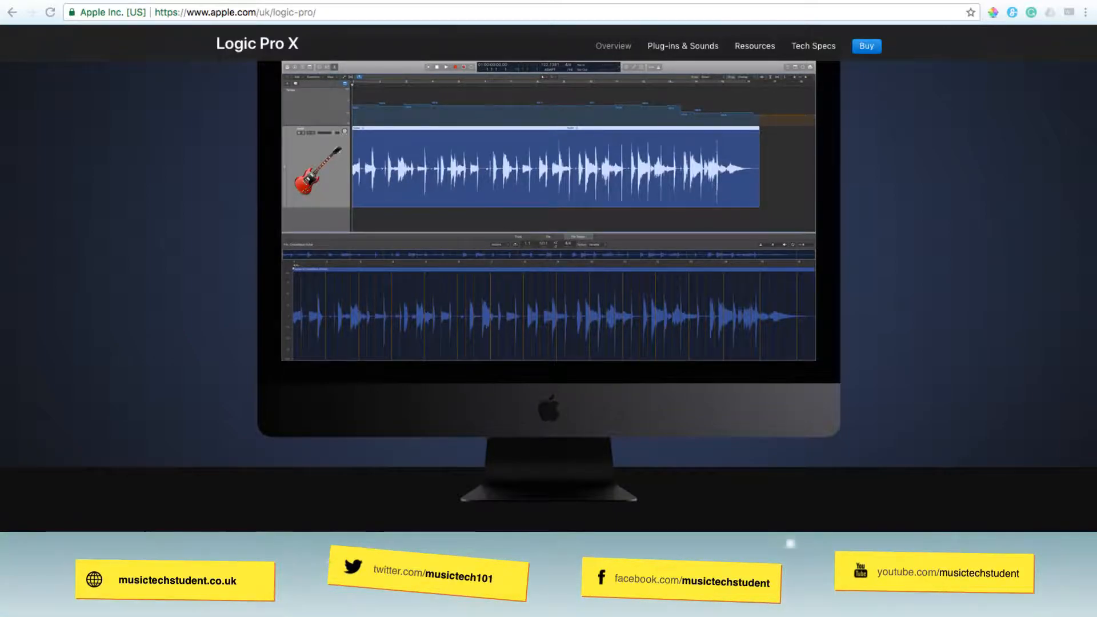
pyautogui.scroll(2, 548, 286)
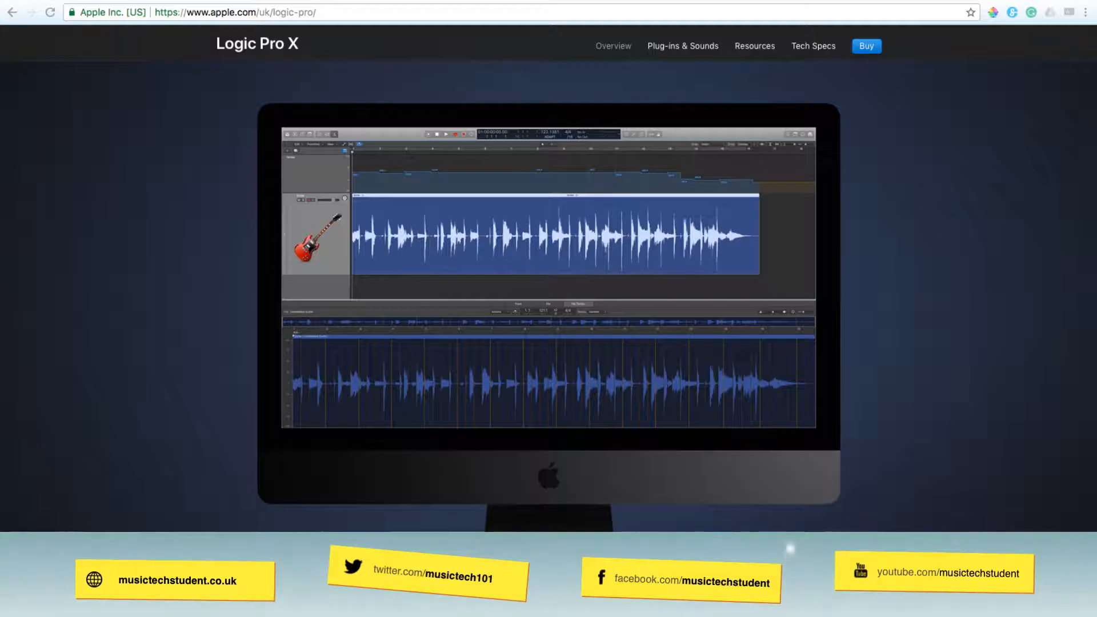
pyautogui.scroll(-10, 549, 297)
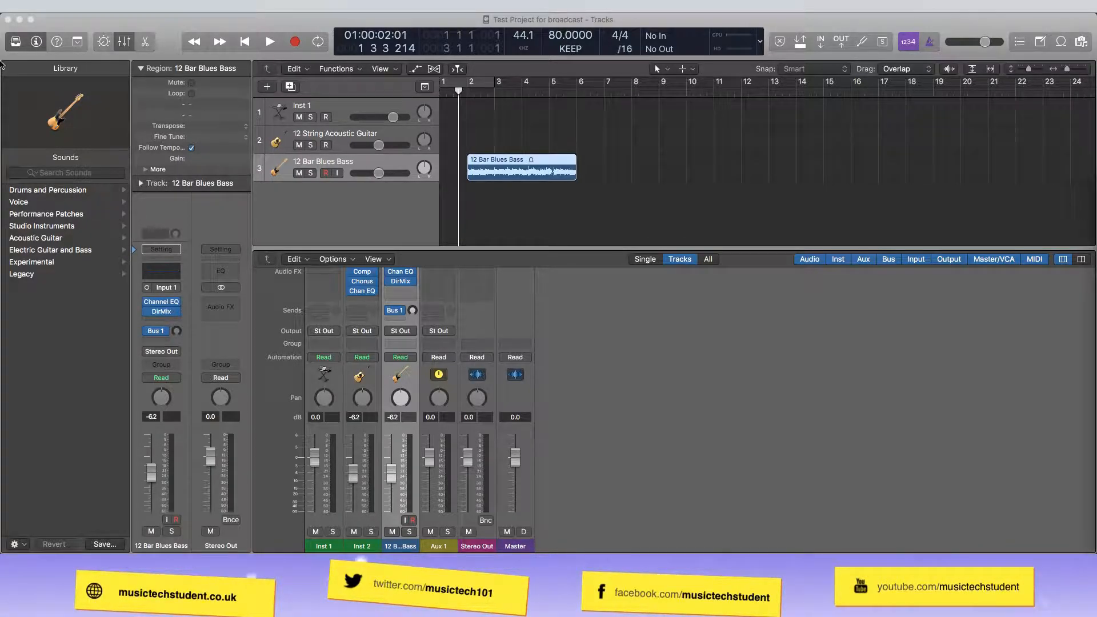
# In the Logic Pro X project, toggle the Inspector, Library, Quick Help and Toolbar in turn to demonstrate each one.
pyautogui.click(36, 42)
pyautogui.click(36, 42)
pyautogui.click(16, 42)
pyautogui.click(16, 41)
pyautogui.click(57, 41)
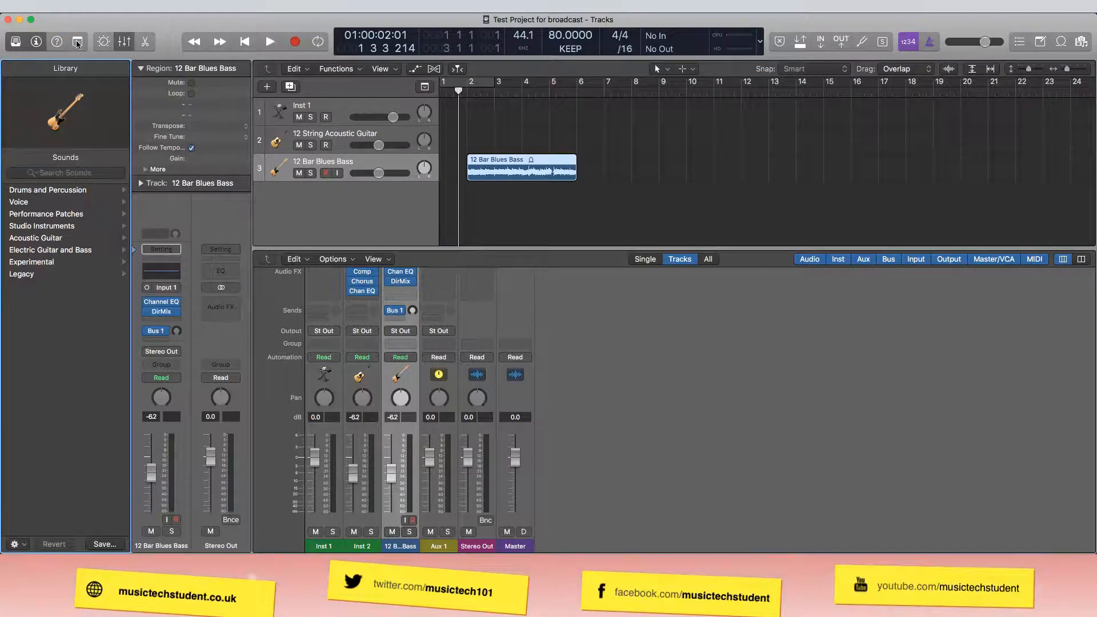
pyautogui.click(77, 42)
pyautogui.click(78, 42)
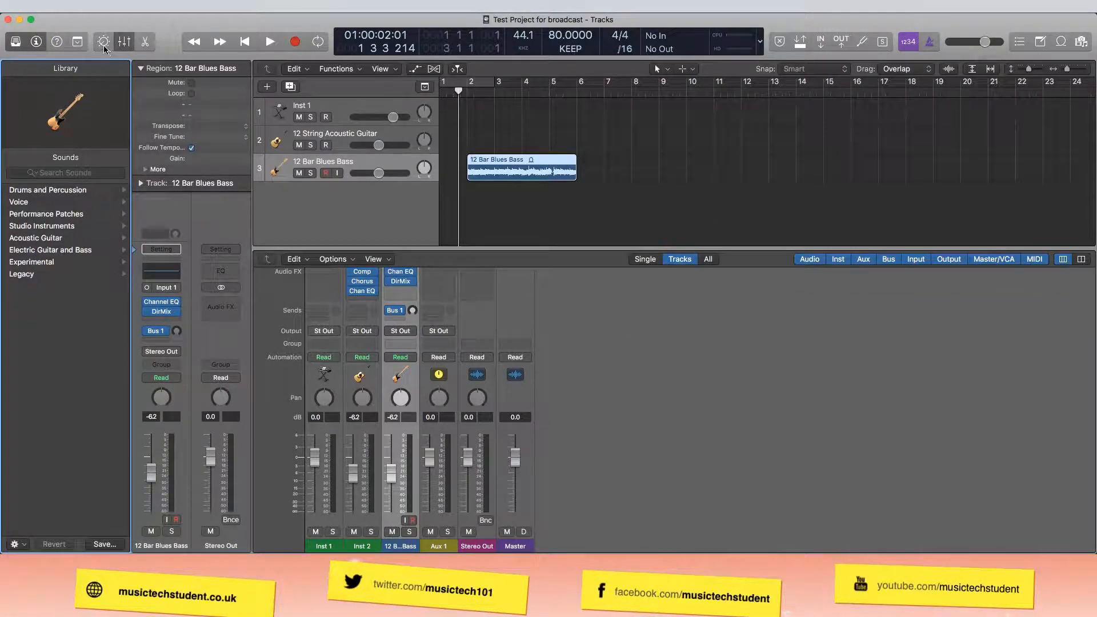
# Cycle the lower area through the Smart Controls, Mixer and audio editor, and leave it closed.
pyautogui.click(104, 42)
pyautogui.click(103, 42)
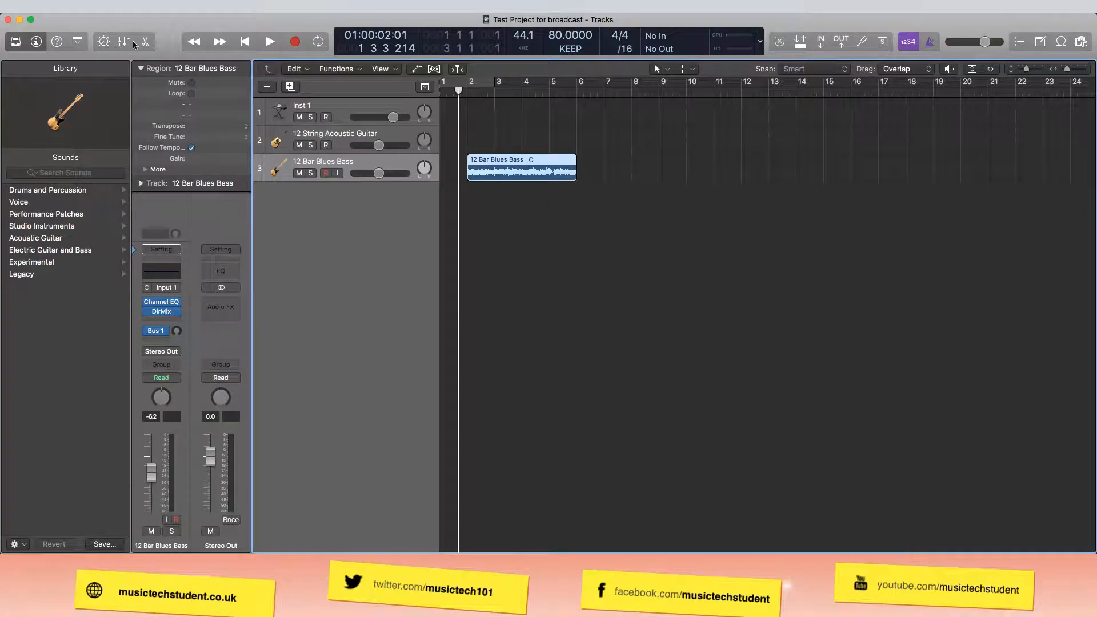
pyautogui.click(125, 42)
pyautogui.click(128, 43)
pyautogui.click(145, 43)
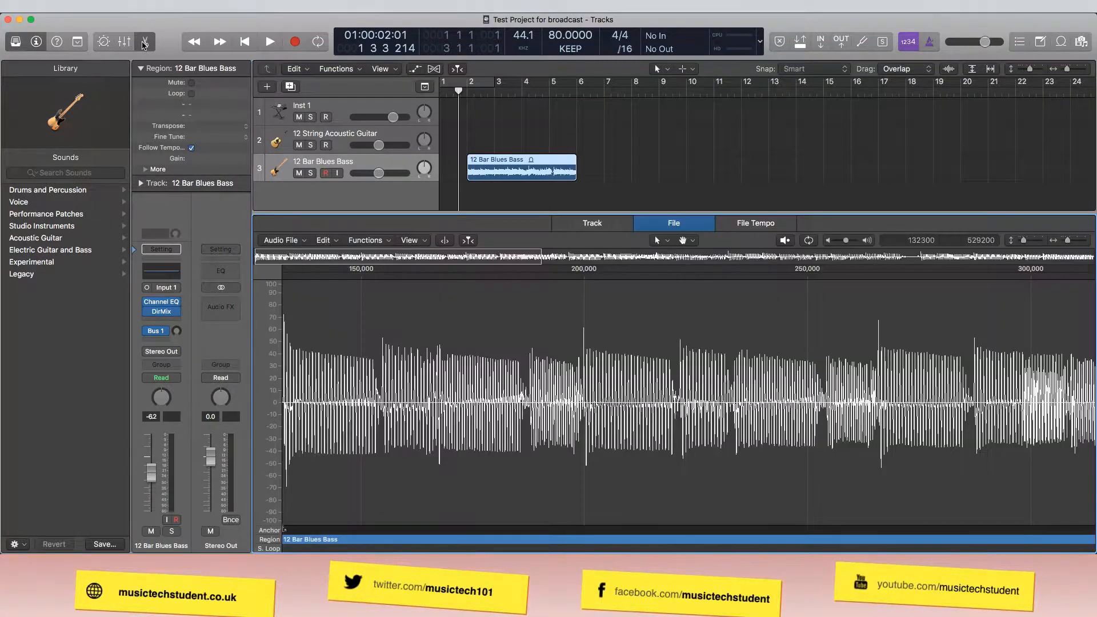
pyautogui.click(146, 42)
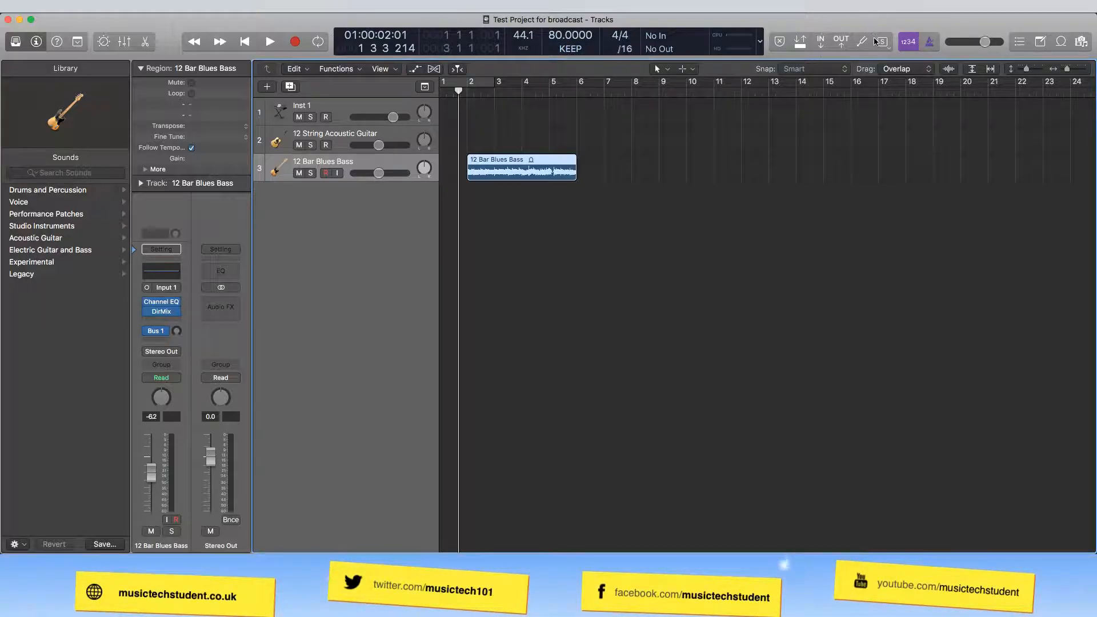
# View the List Editors, Note Pad, Loop Browser and project audio browser in turn, and close the side pane.
pyautogui.click(1019, 41)
pyautogui.click(1041, 42)
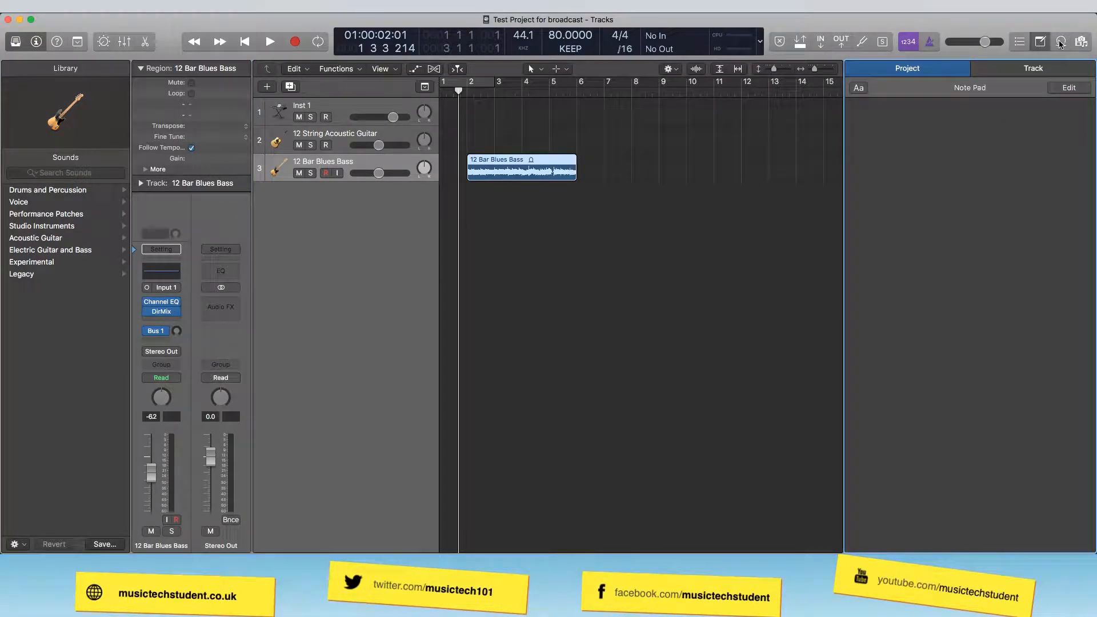
pyautogui.click(1060, 42)
pyautogui.click(1082, 42)
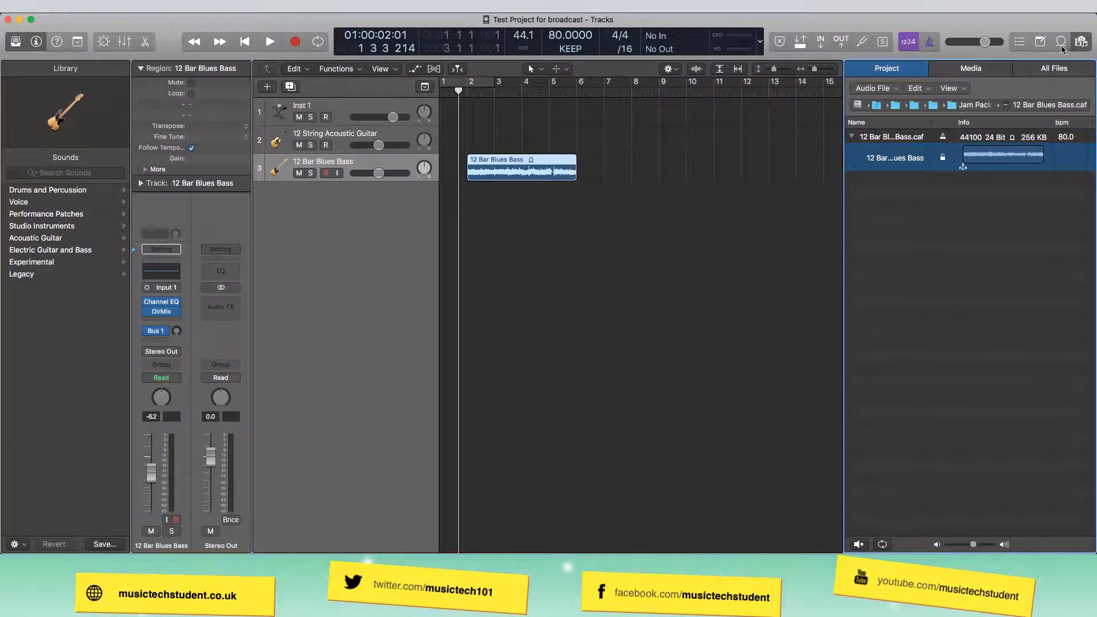
pyautogui.click(1062, 46)
pyautogui.click(1043, 46)
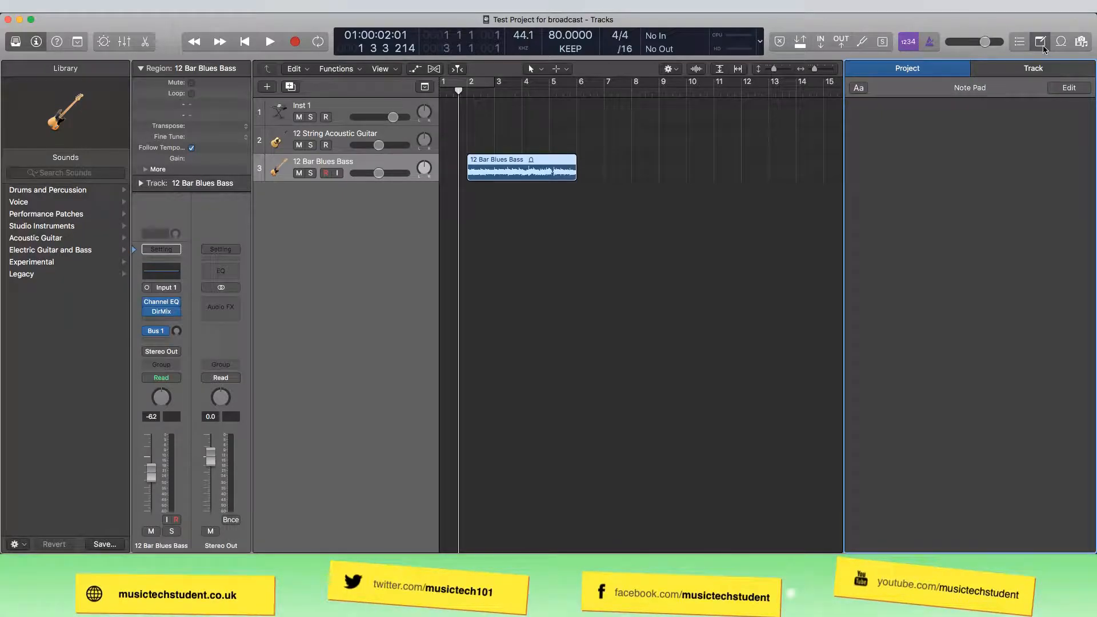
pyautogui.click(1043, 46)
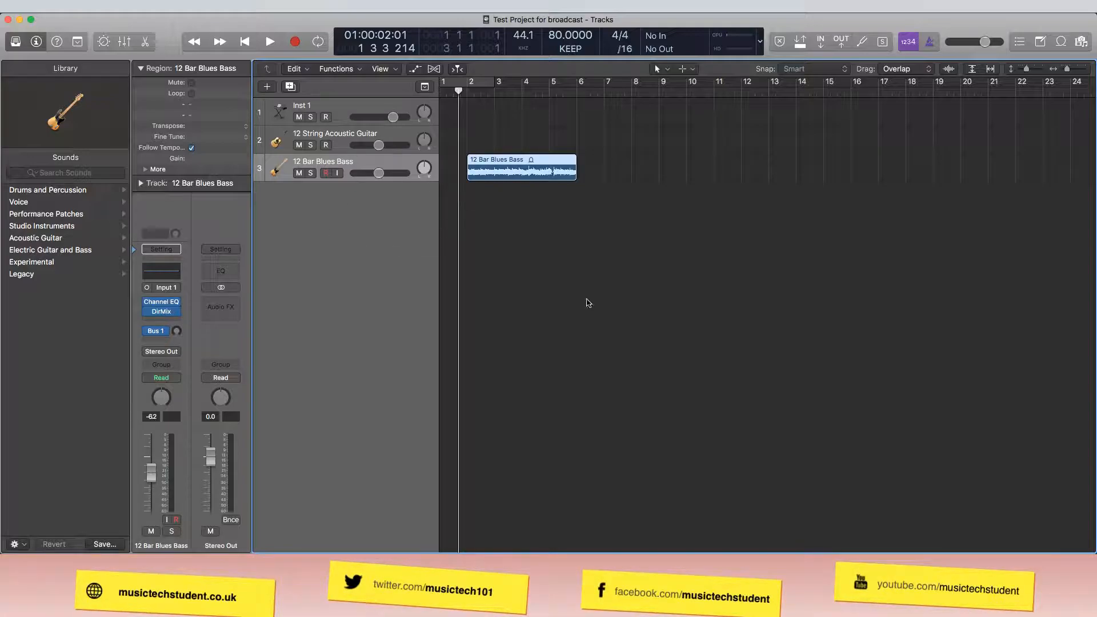
# Add a Compressor from the Dynamics category after Channel EQ on the 12 String Acoustic Guitar track and close its window.
pyautogui.click(342, 106)
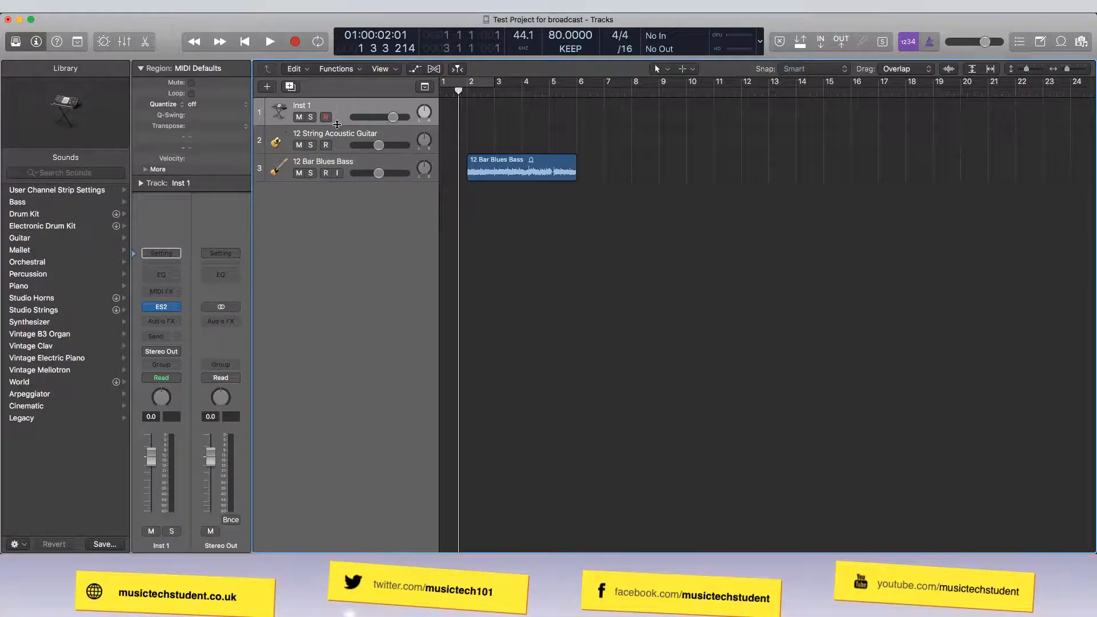
pyautogui.click(342, 134)
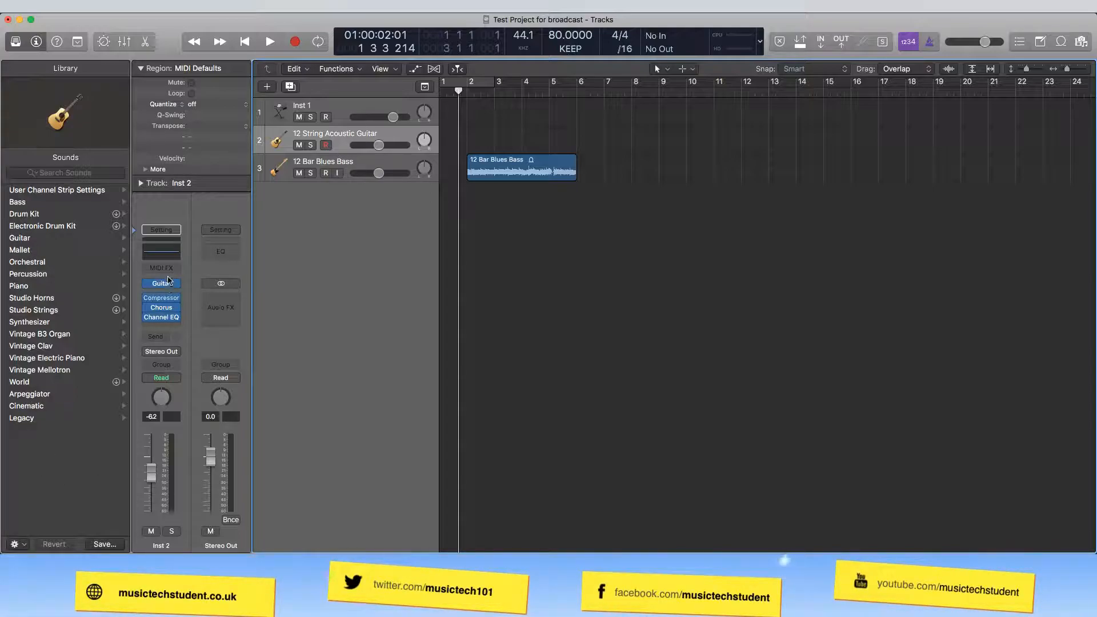
pyautogui.click(158, 329)
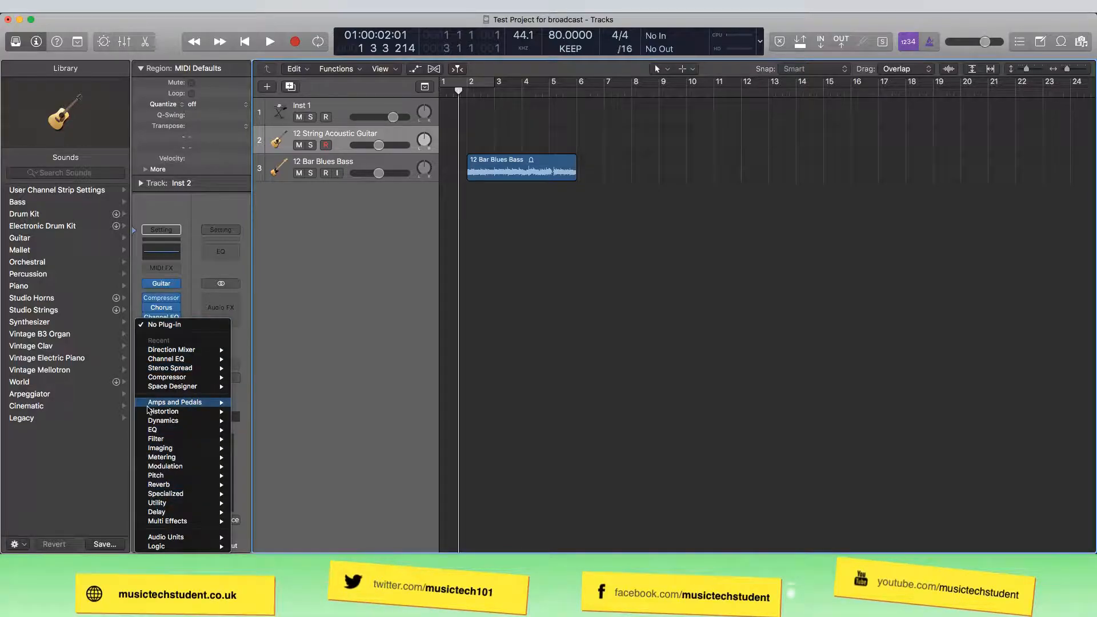
pyautogui.moveTo(155, 415)
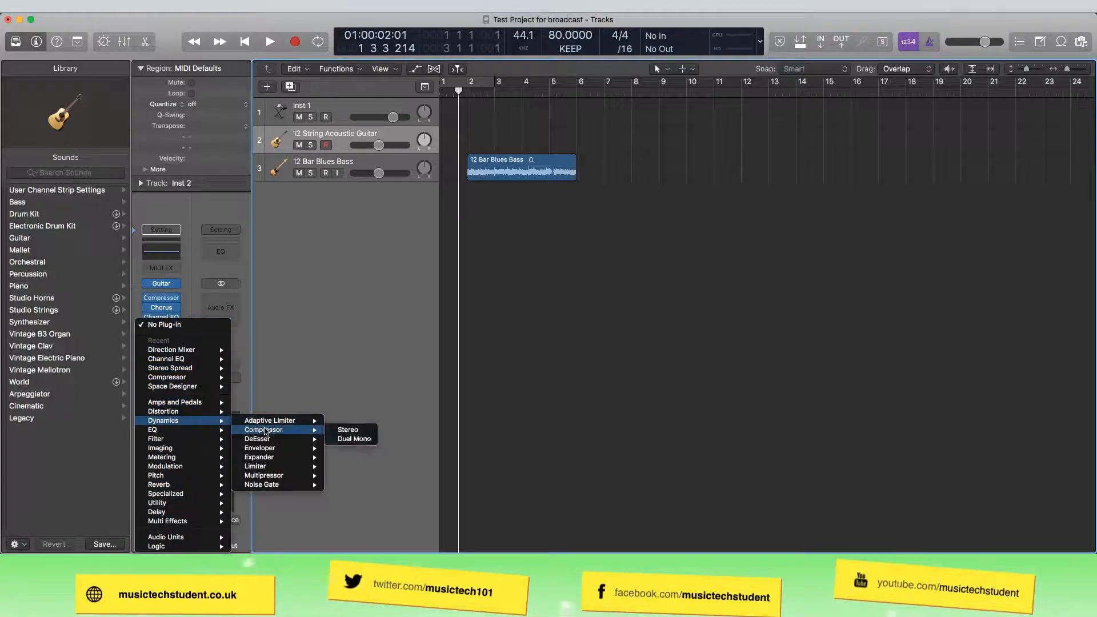
pyautogui.click(266, 431)
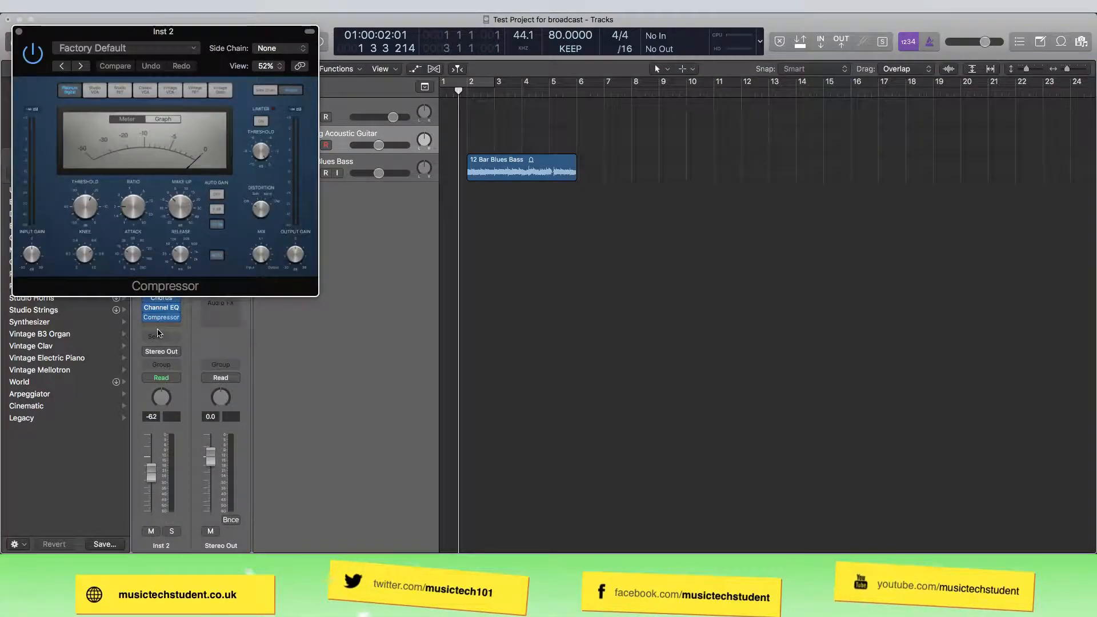
pyautogui.click(18, 31)
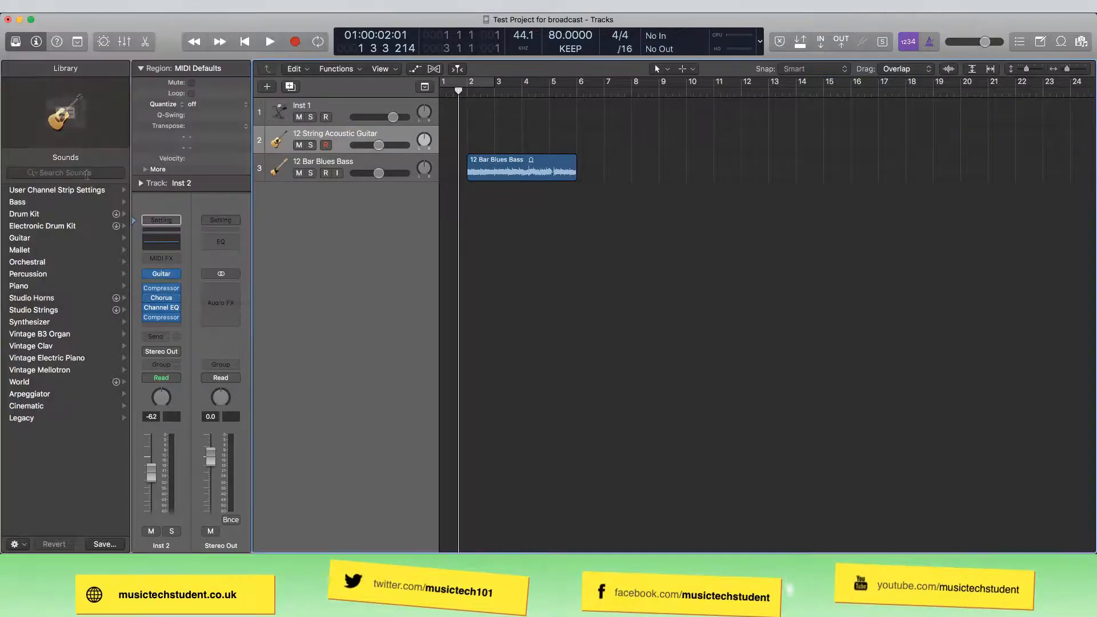
# Add a send to Bus 1 on the 12 String Acoustic Guitar track's channel strip.
pyautogui.click(162, 338)
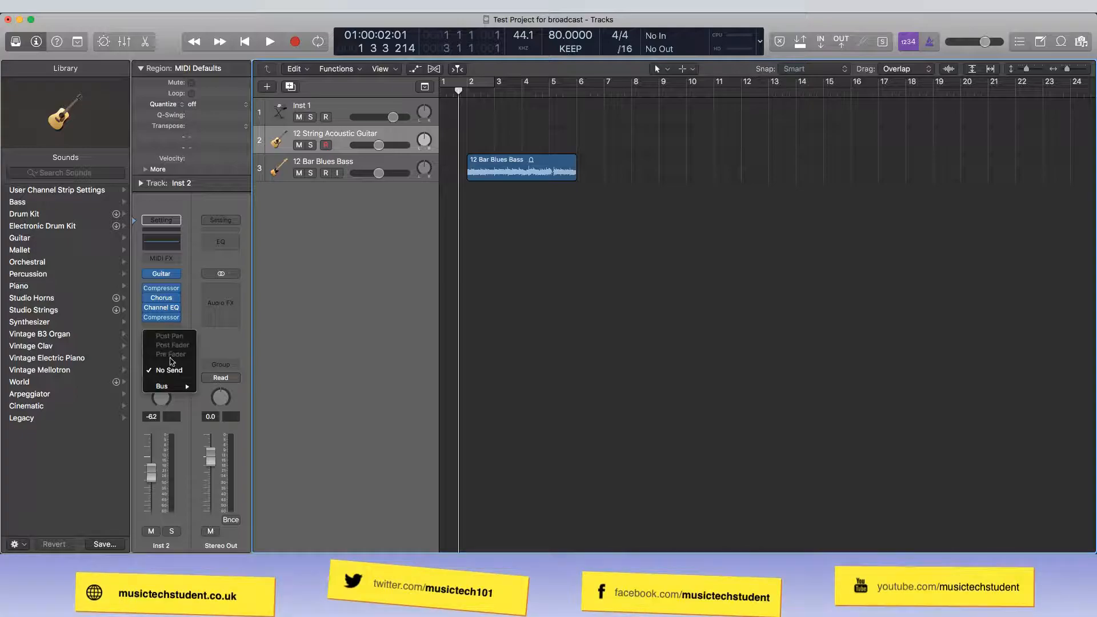
pyautogui.moveTo(172, 386)
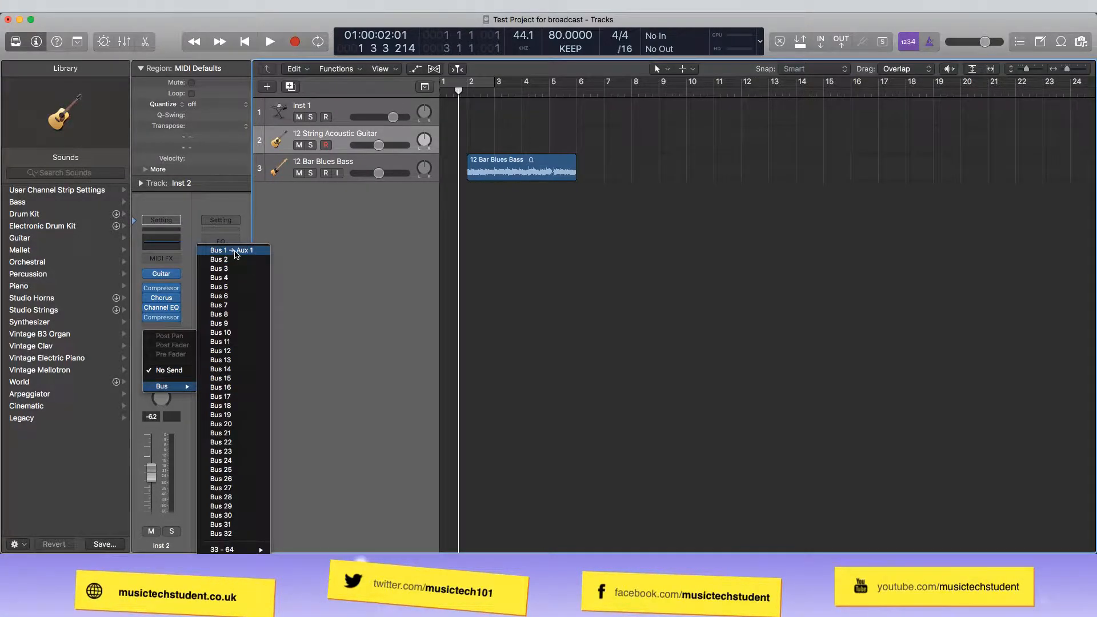
pyautogui.click(236, 252)
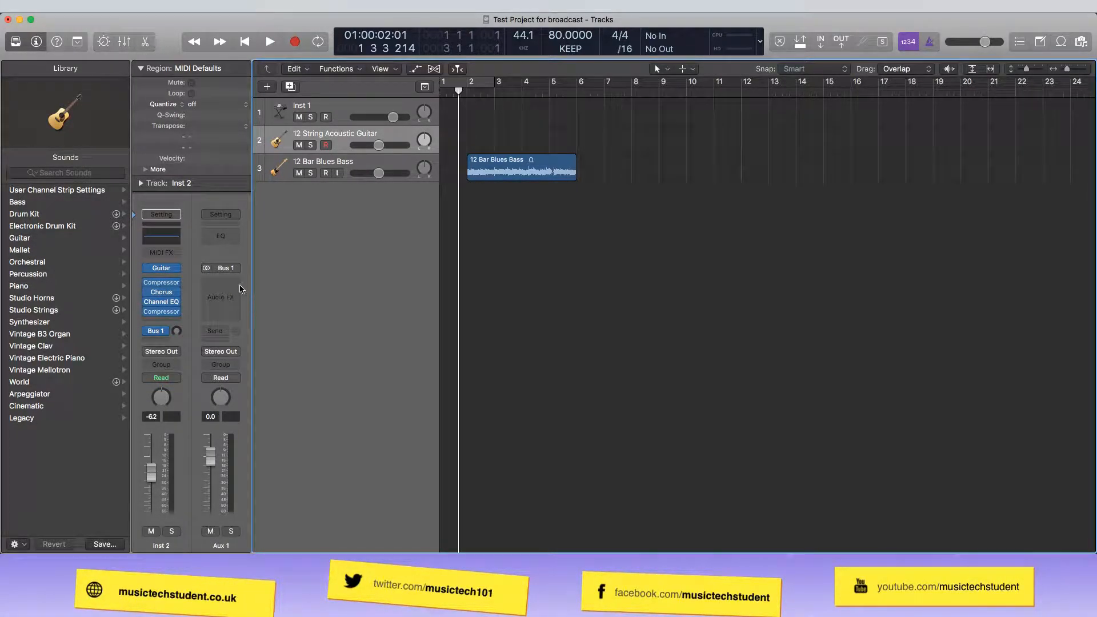
# Insert the ChromaVerb reverb on the Aux 1 channel and close its window.
pyautogui.click(230, 289)
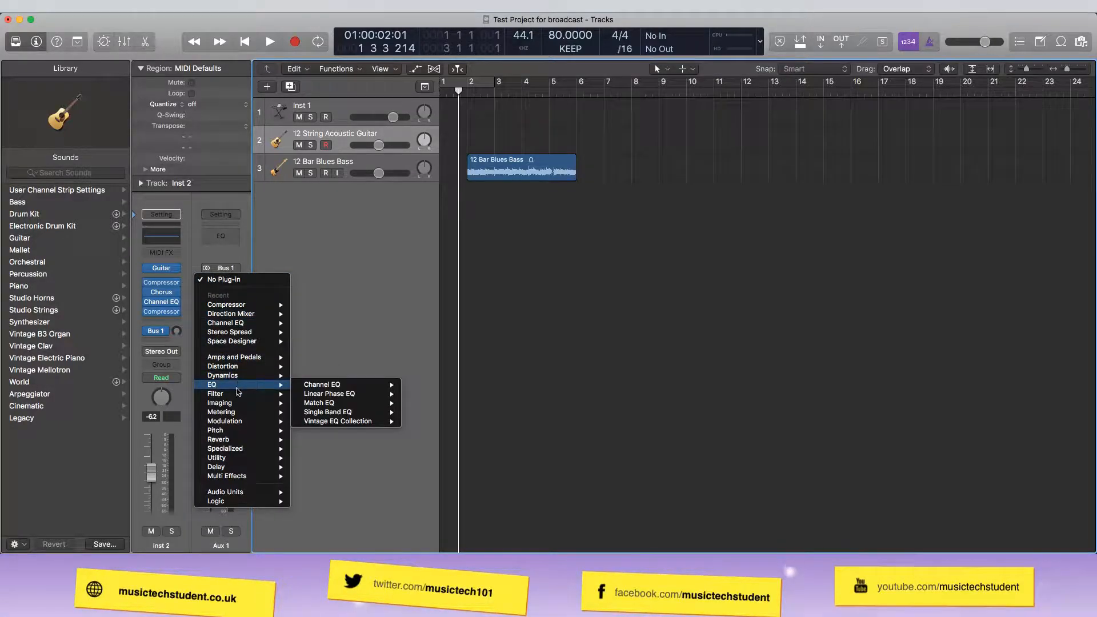
pyautogui.moveTo(240, 440)
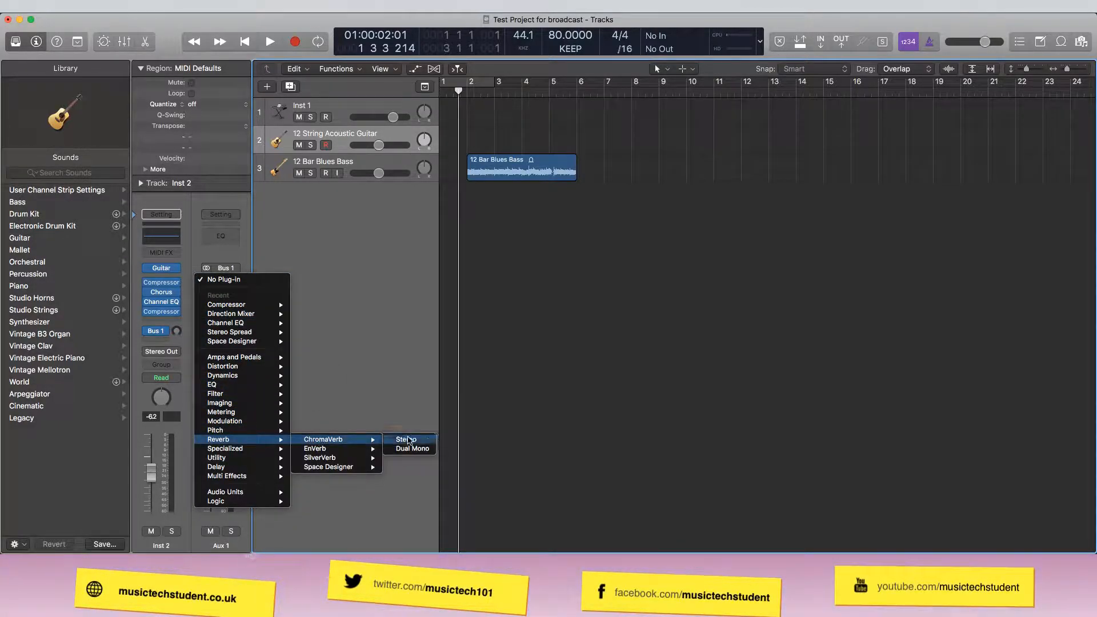
pyautogui.click(360, 440)
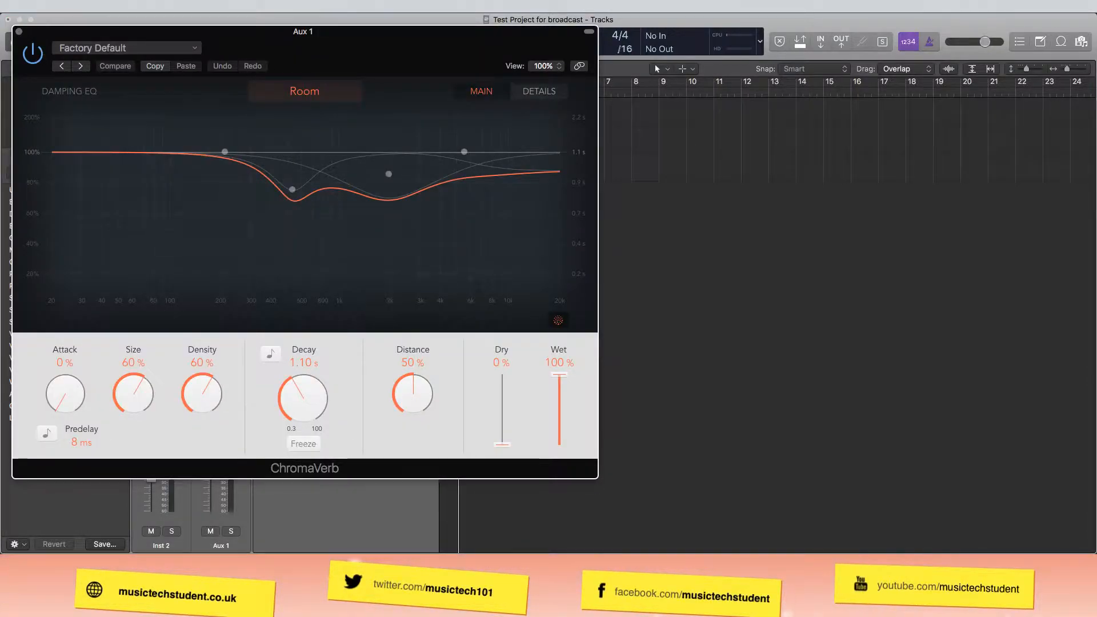
pyautogui.click(19, 31)
# Raise the guitar channel's Bus 1 send level and view the ChromaVerb settings on Aux 1.
pyautogui.moveTo(176, 326)
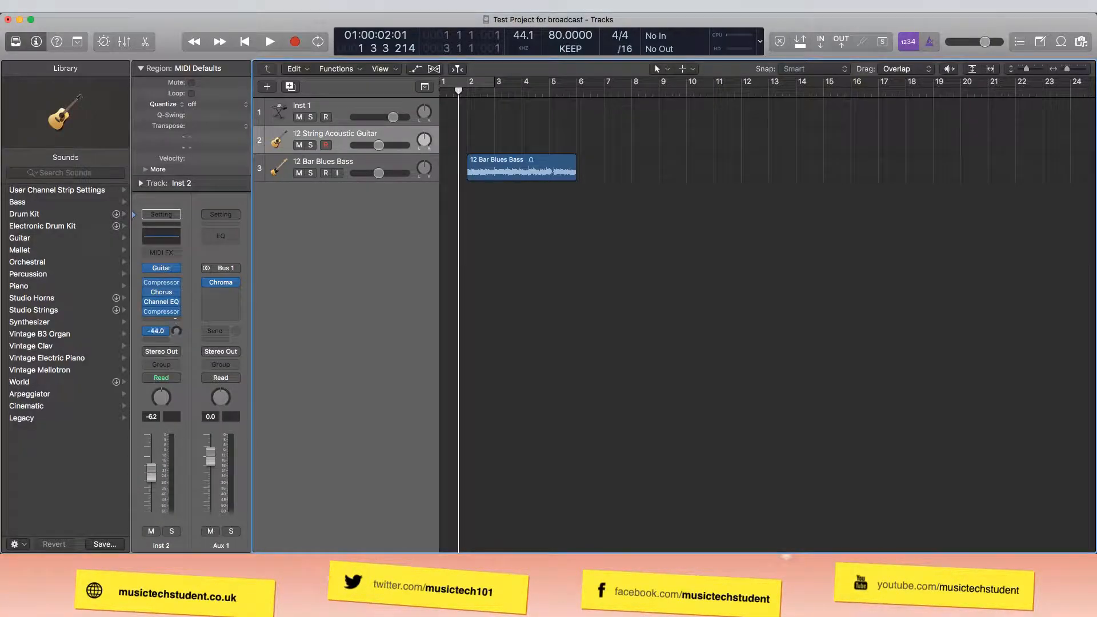
pyautogui.click(221, 287)
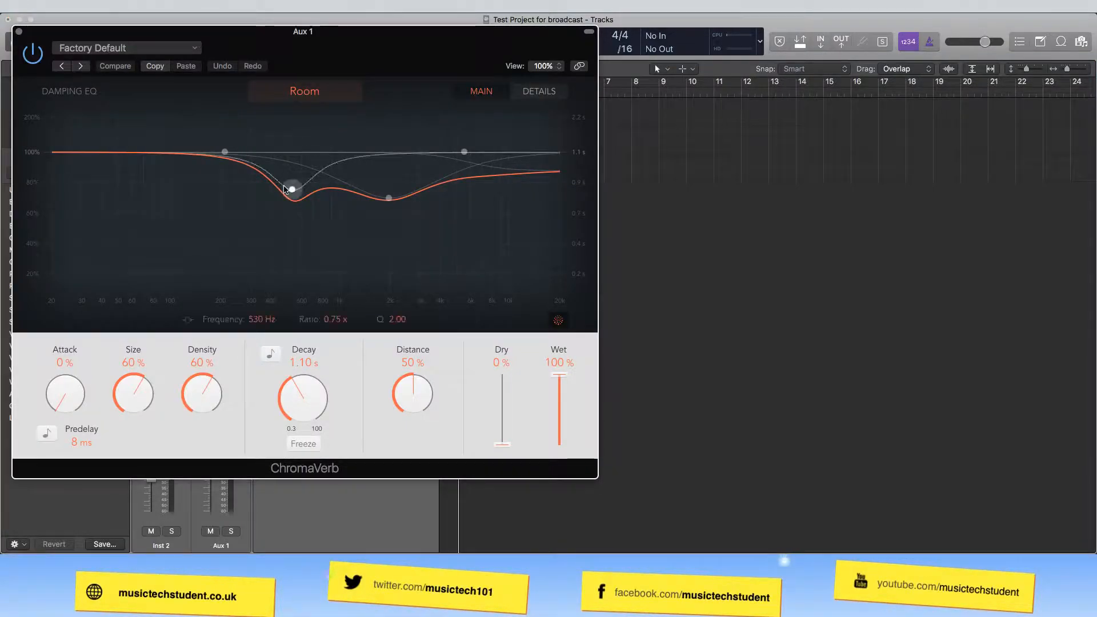
pyautogui.click(19, 32)
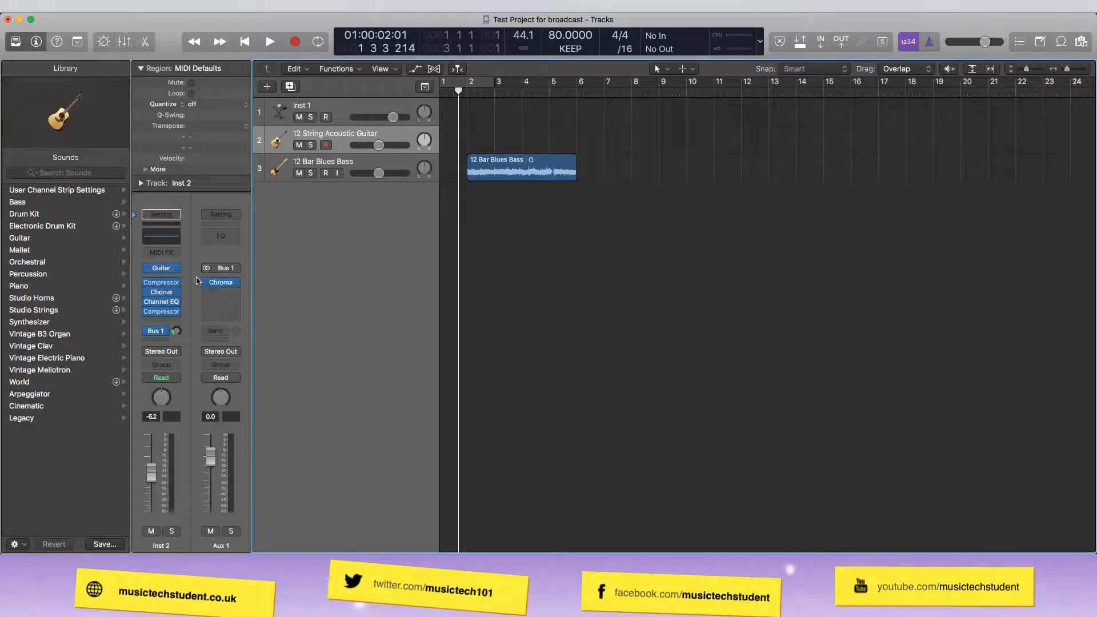
# Replace the Guitar instrument on the 12 String Acoustic Guitar track with the Alchemy synthesizer.
pyautogui.click(174, 268)
pyautogui.moveTo(176, 271)
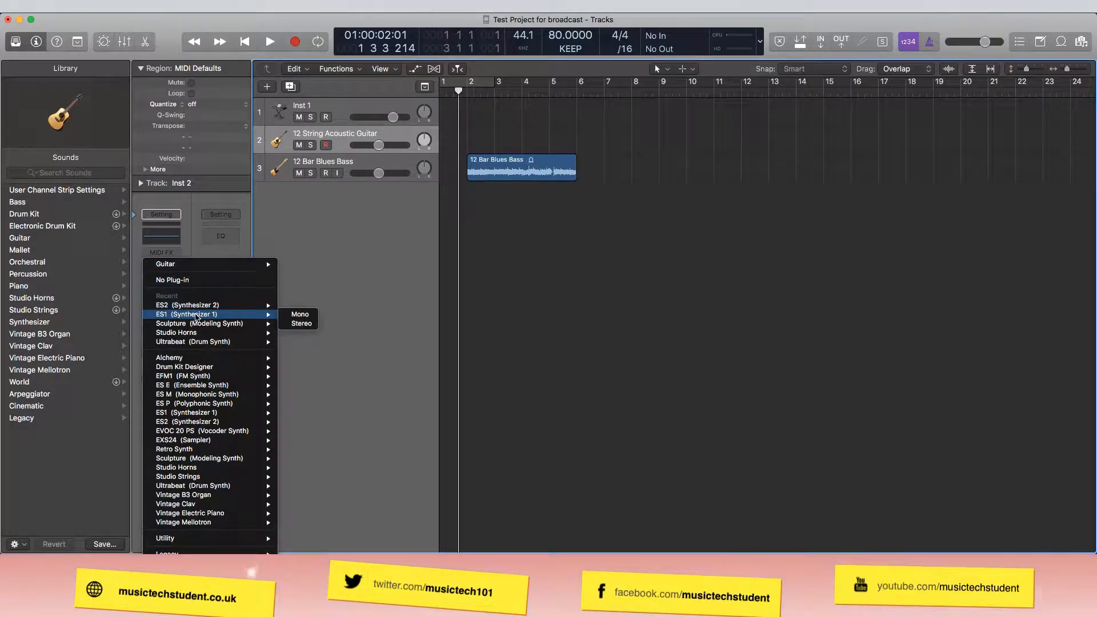
pyautogui.moveTo(164, 472)
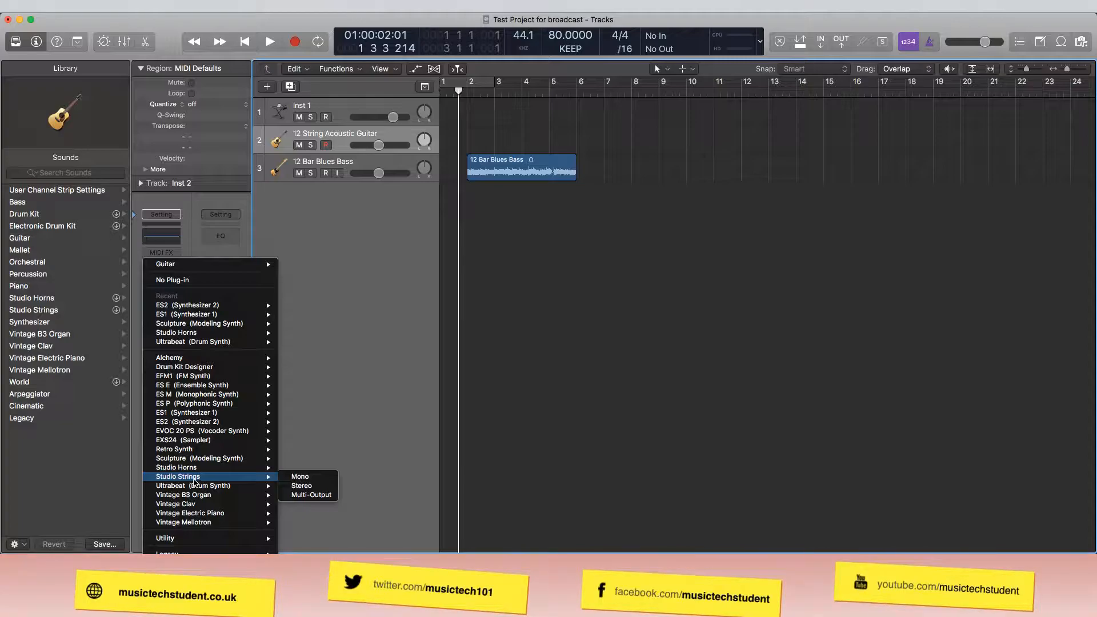
pyautogui.click(171, 359)
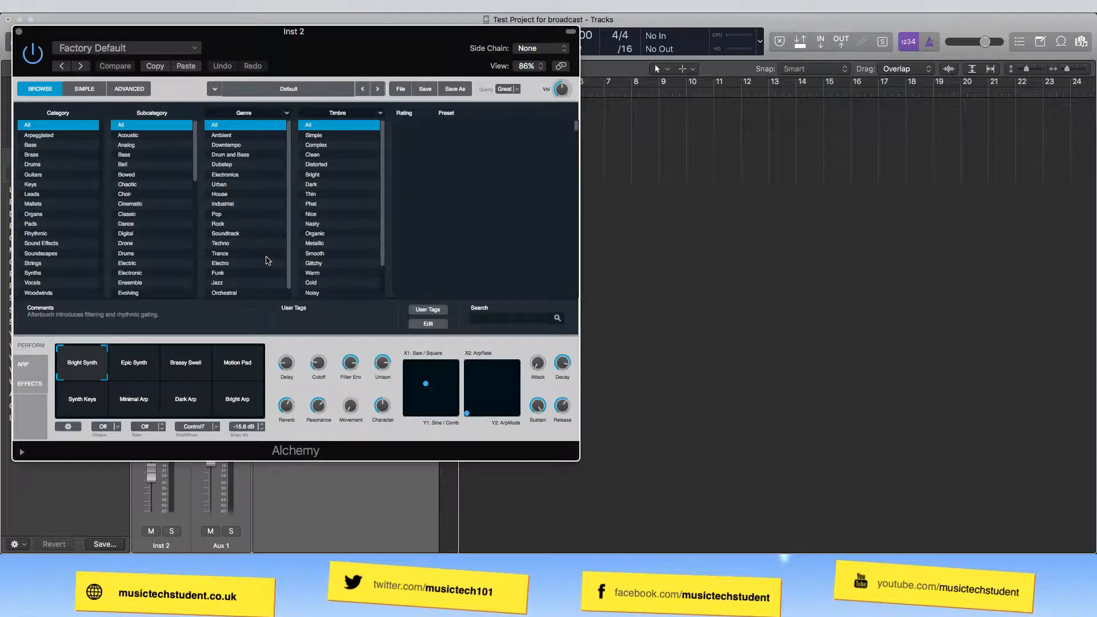
# Move the Alchemy window clear of the channel strips, collapse and restore its header, and close it.
pyautogui.moveTo(204, 33); pyautogui.dragTo(283, 65)
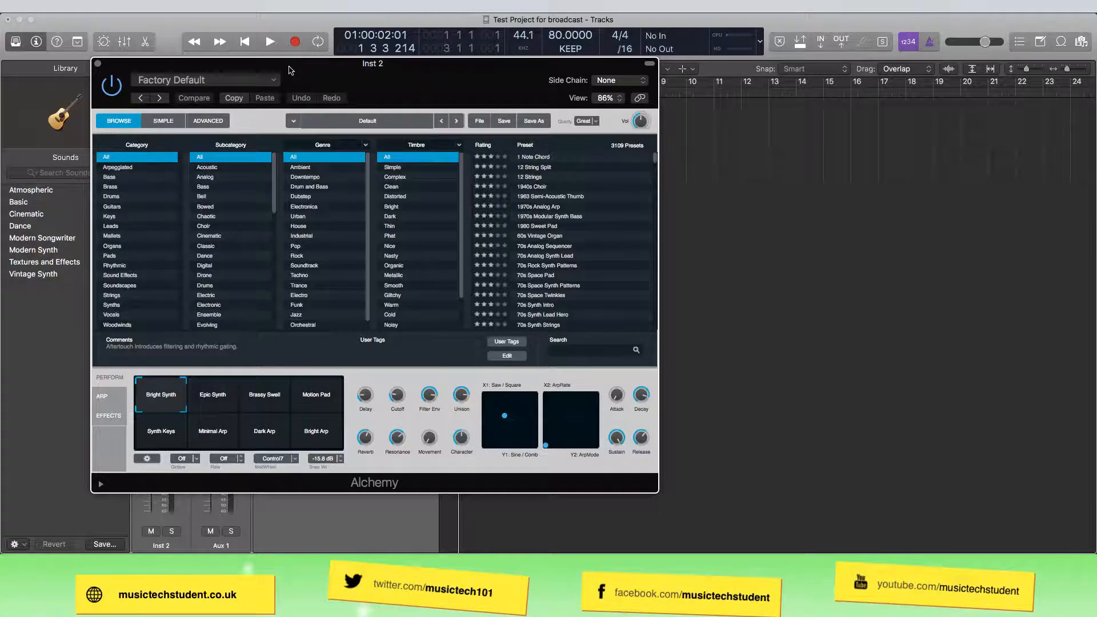
pyautogui.doubleClick(308, 66)
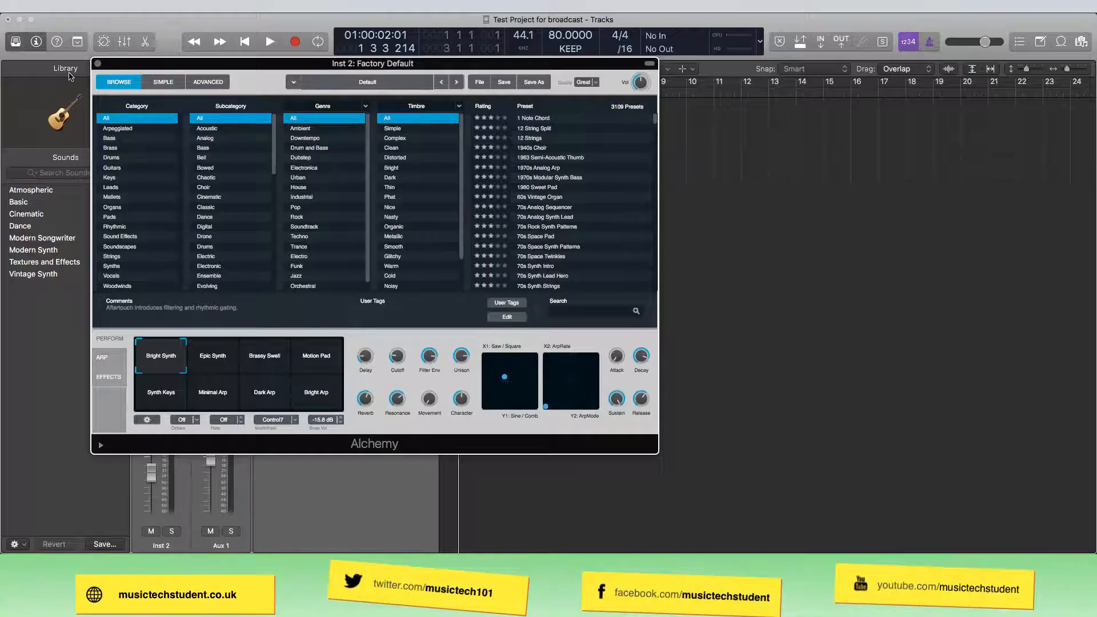
pyautogui.click(650, 64)
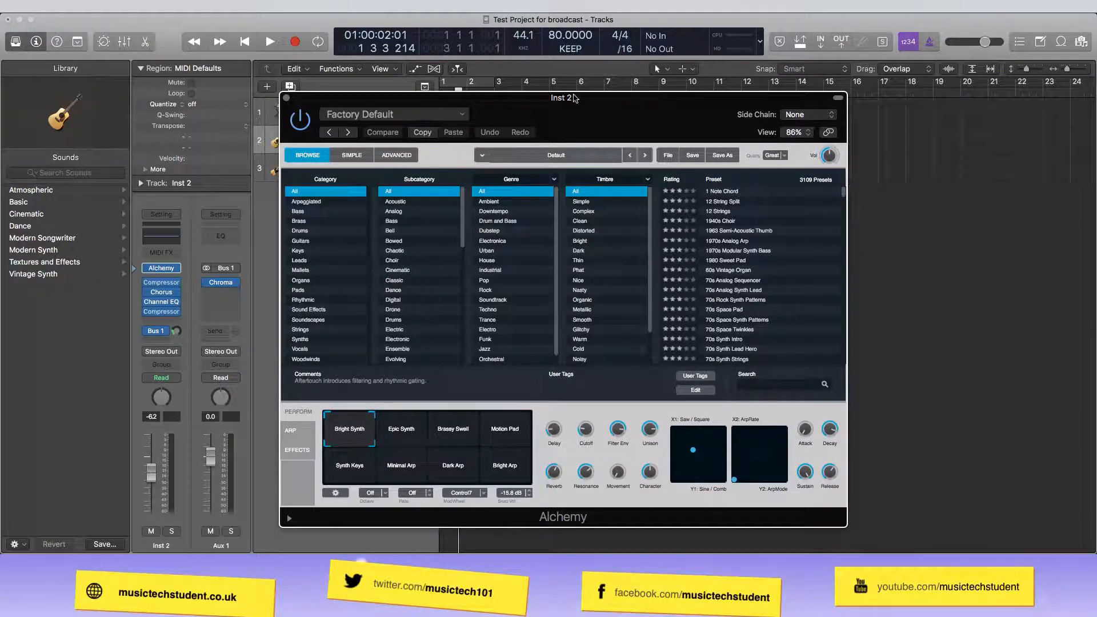
pyautogui.click(287, 99)
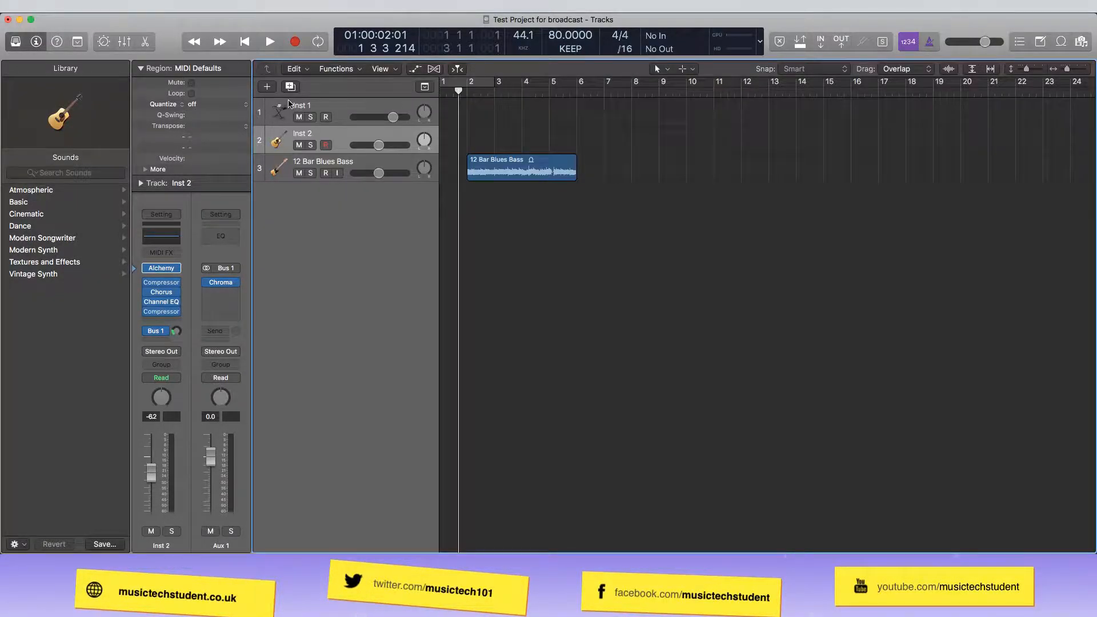
# Select Inst 1, Inst 2 and the 12 Bar Blues Bass track in turn to compare their channel strips.
pyautogui.click(329, 110)
pyautogui.click(329, 137)
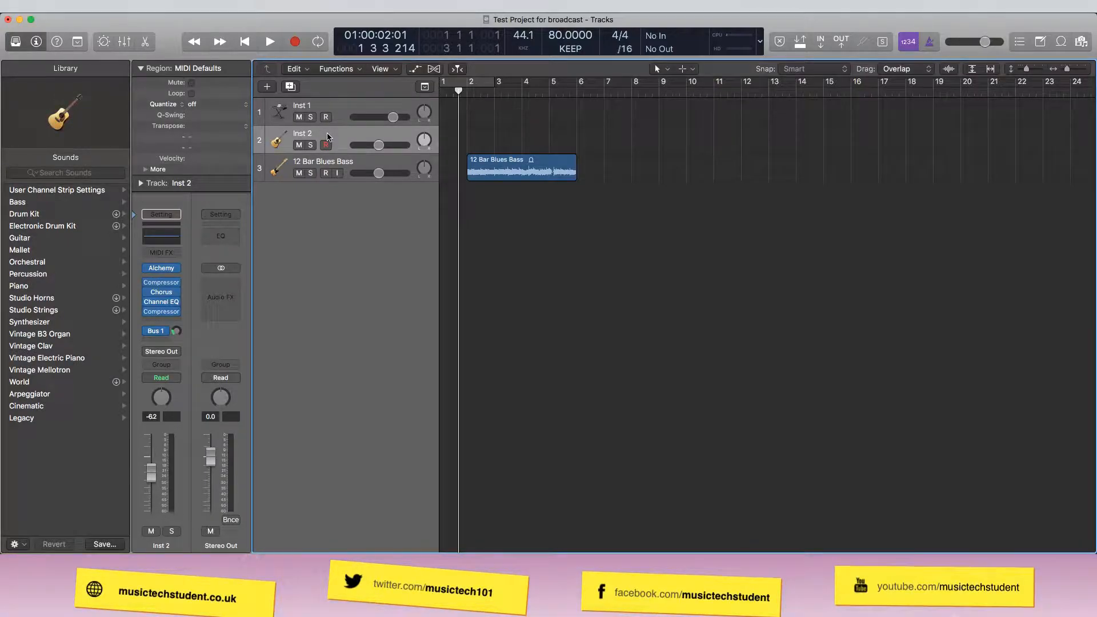
pyautogui.hscroll(-1, 366, 183)
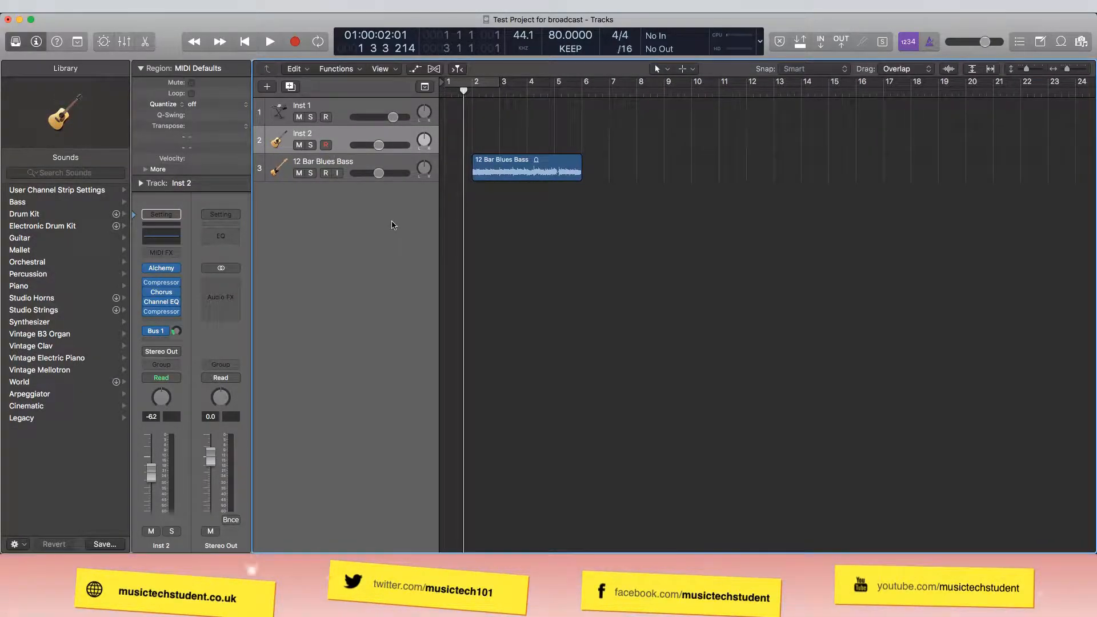
pyautogui.click(356, 170)
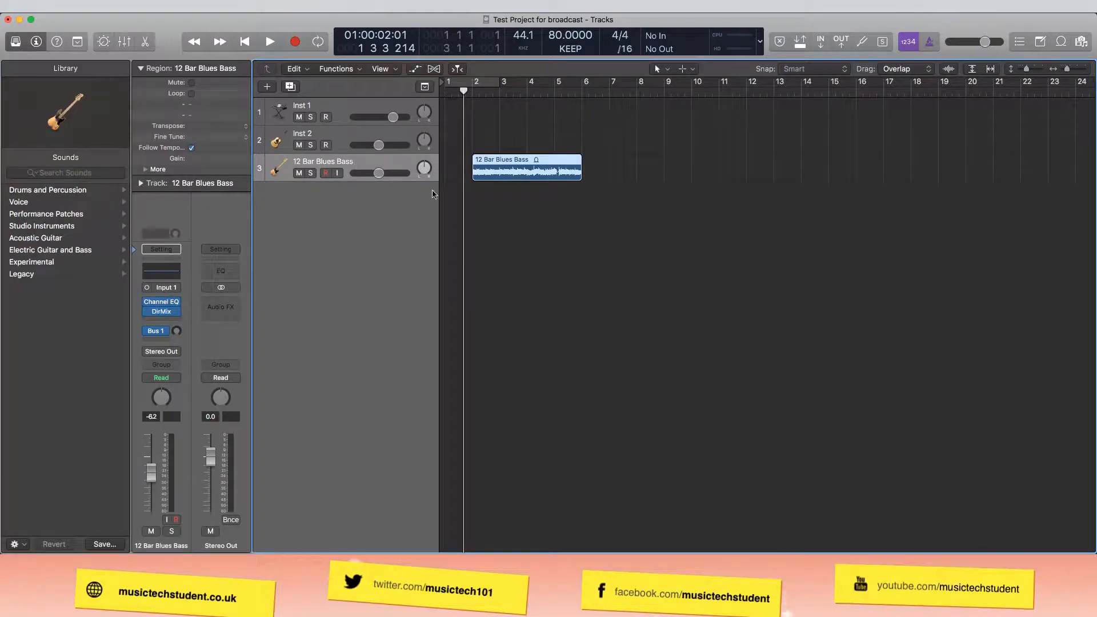